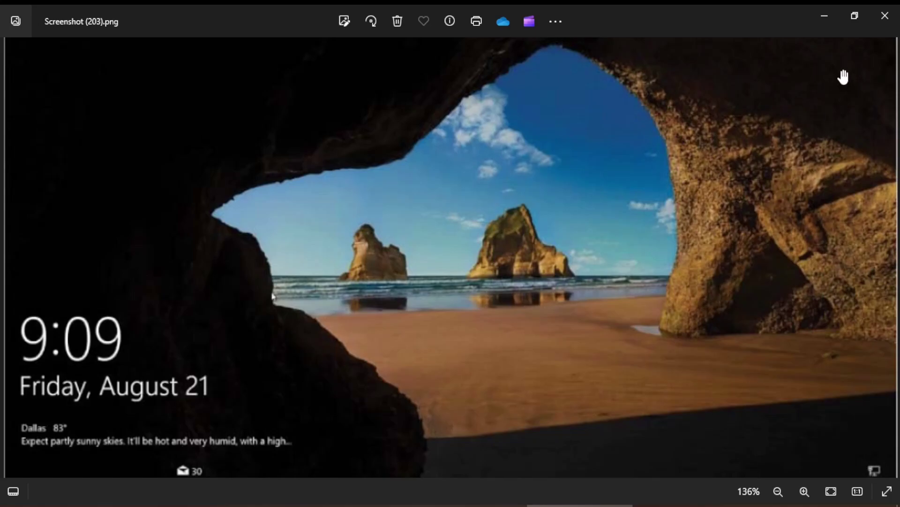
Close the photo viewer and open the Personalization Background page in Settings
{"action": "left_click", "coordinate": [884, 24]}
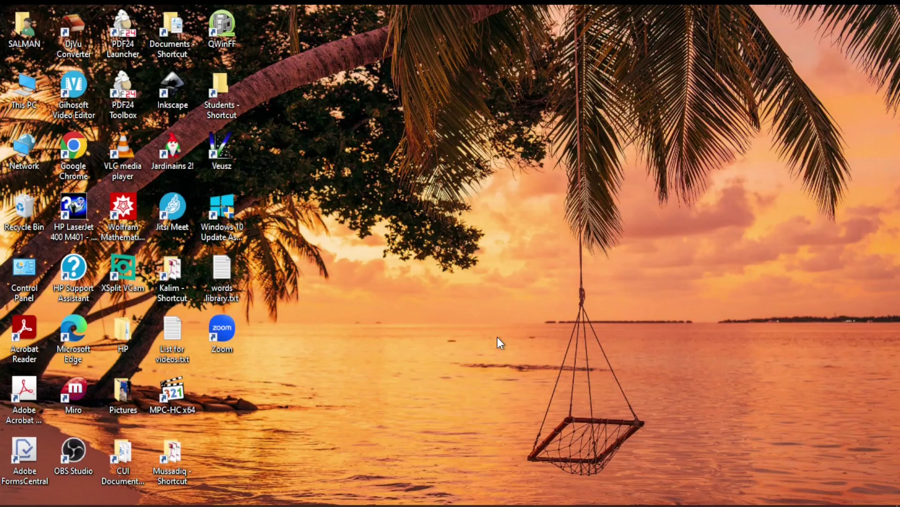
{"action": "key", "text": "super+i"}
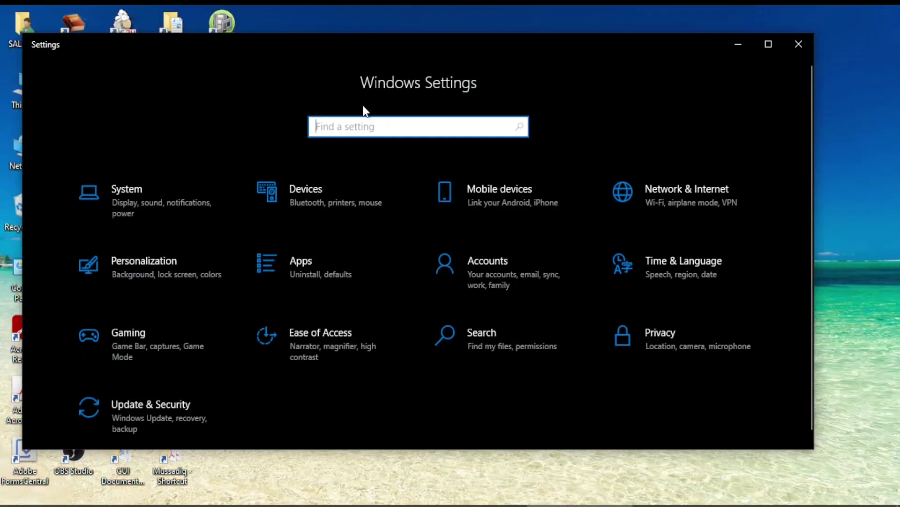
{"action": "left_click", "coordinate": [148, 263]}
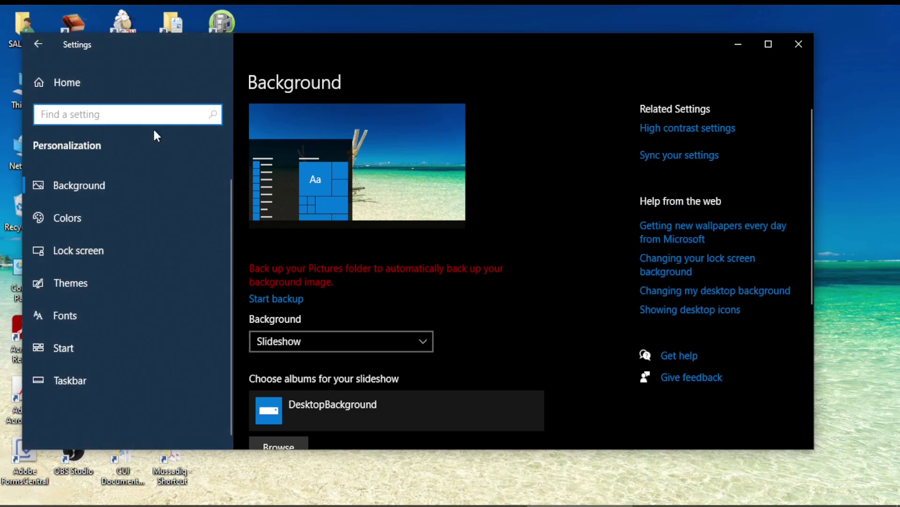
{"action": "left_click", "coordinate": [153, 128]}
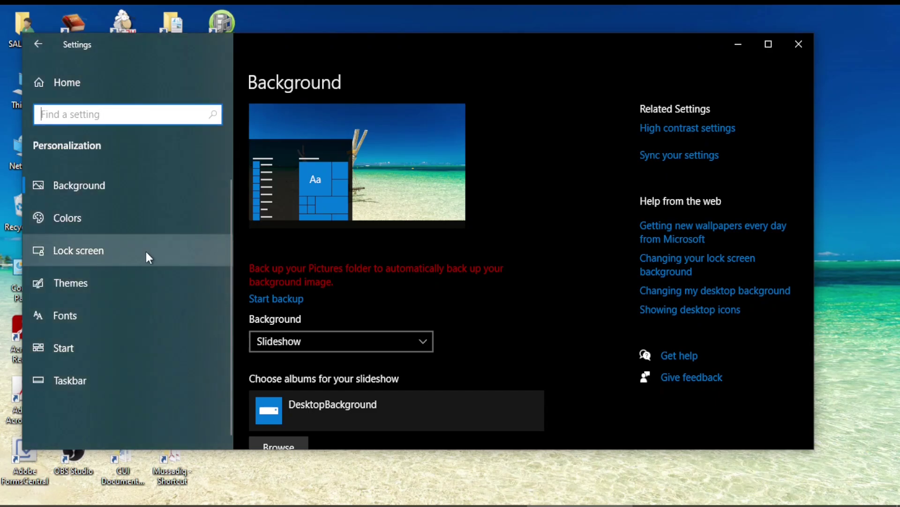
On the Lock screen page, switch the background to Slideshow, then back to Picture
{"action": "left_click", "coordinate": [92, 252]}
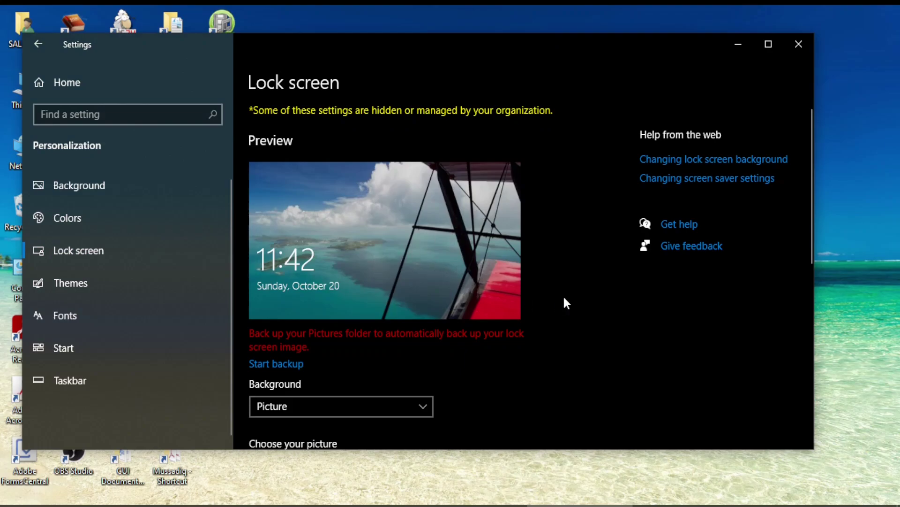
{"action": "scroll", "coordinate": [564, 297], "scroll_direction": "down", "scroll_amount": 3}
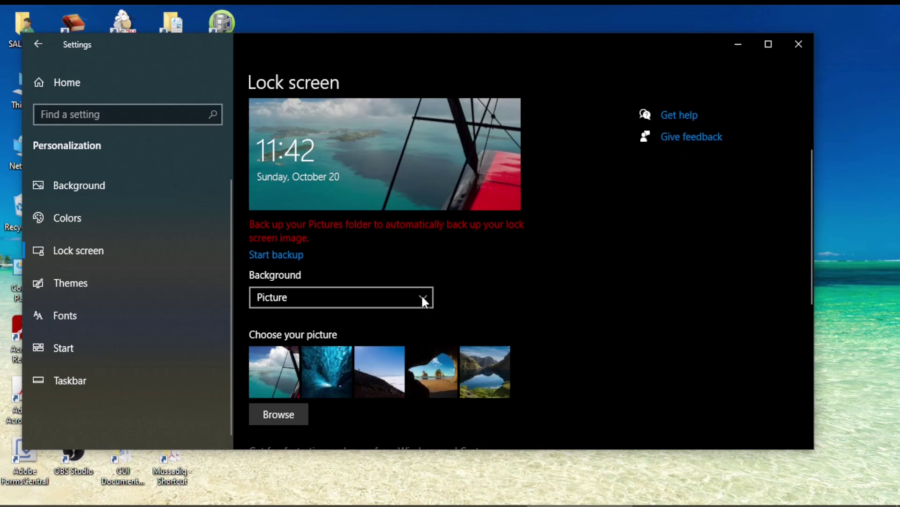
{"action": "left_click", "coordinate": [423, 301]}
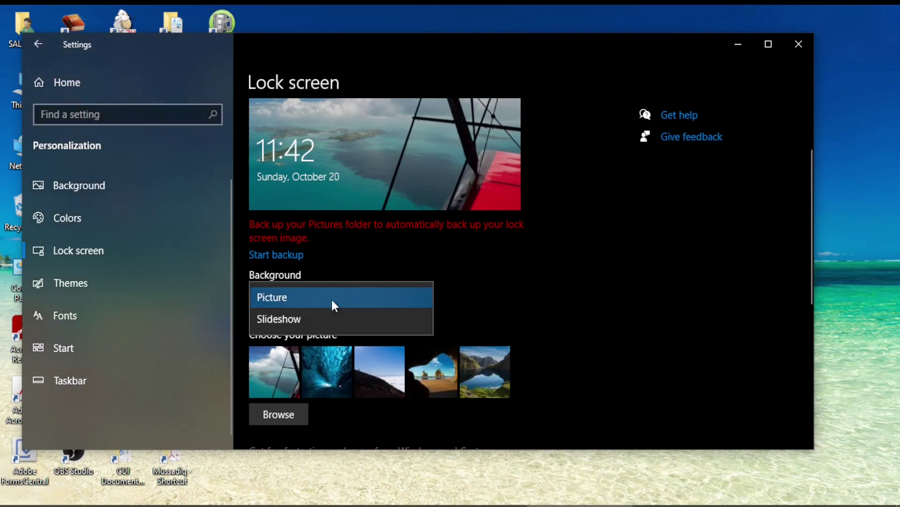
{"action": "left_click", "coordinate": [288, 320]}
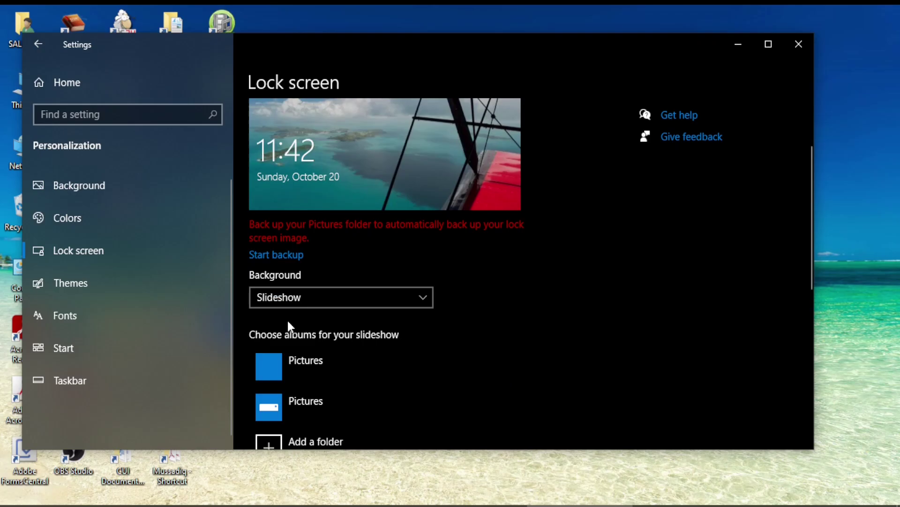
{"action": "scroll", "coordinate": [288, 320], "scroll_direction": "down", "scroll_amount": 2}
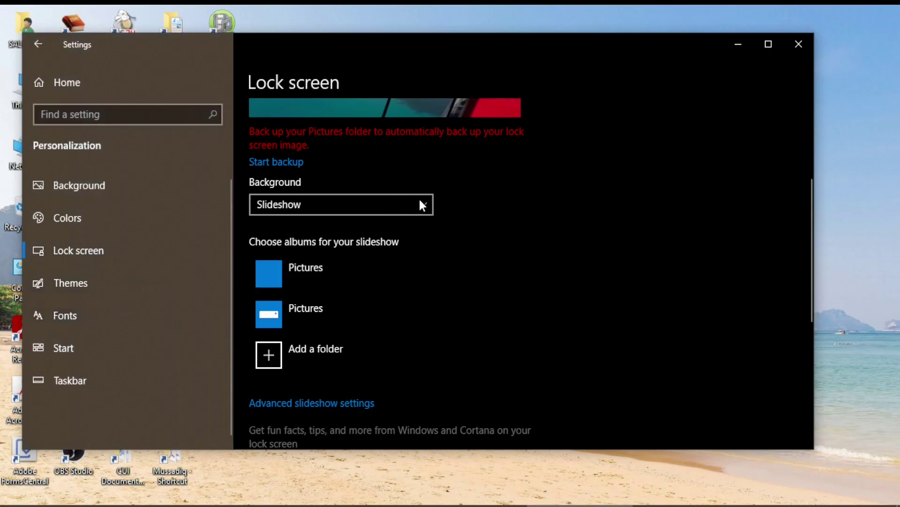
{"action": "left_click", "coordinate": [427, 202]}
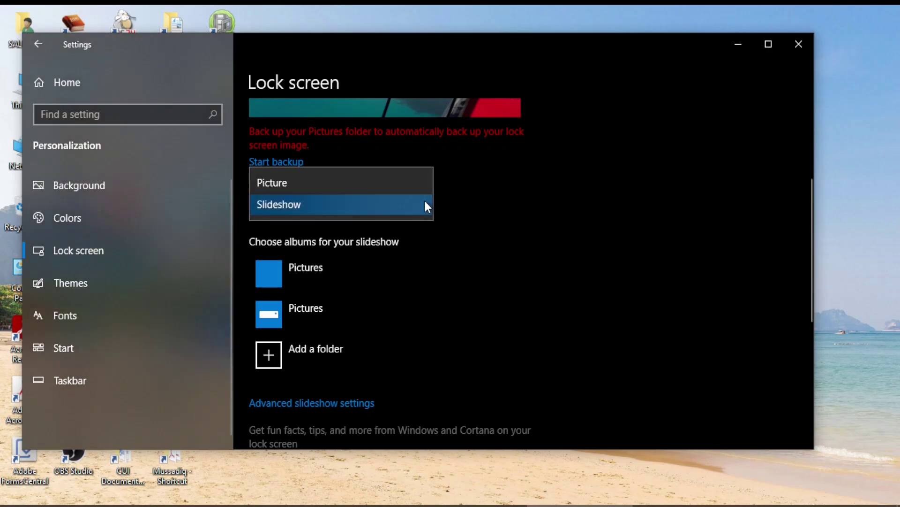
{"action": "left_click", "coordinate": [272, 180]}
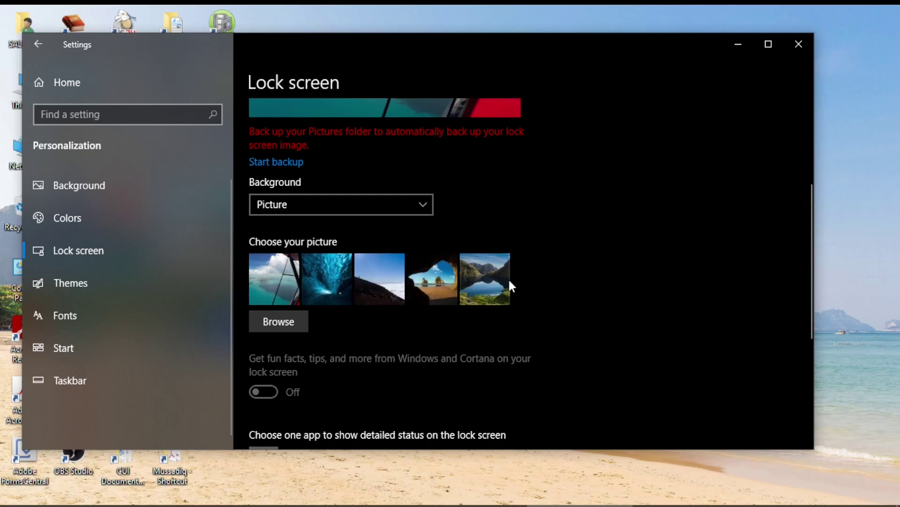
{"action": "left_click", "coordinate": [286, 321]}
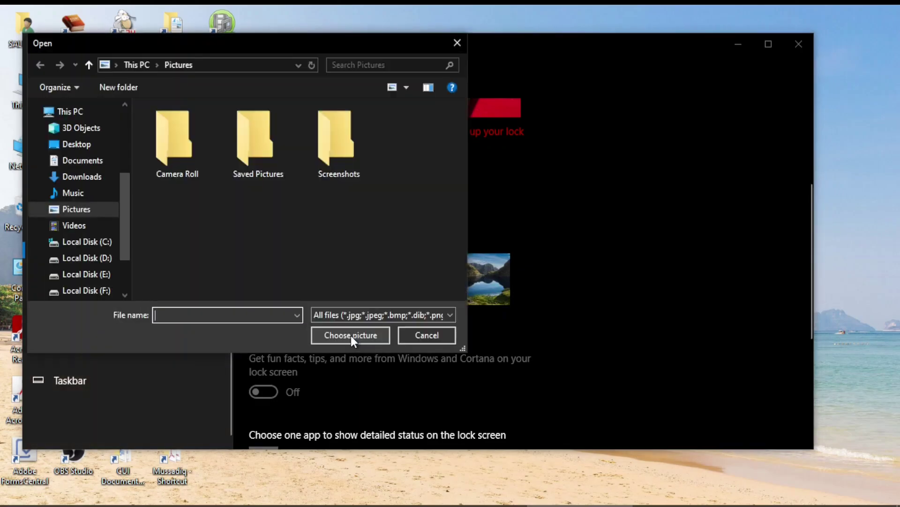
{"action": "double_click", "coordinate": [346, 142]}
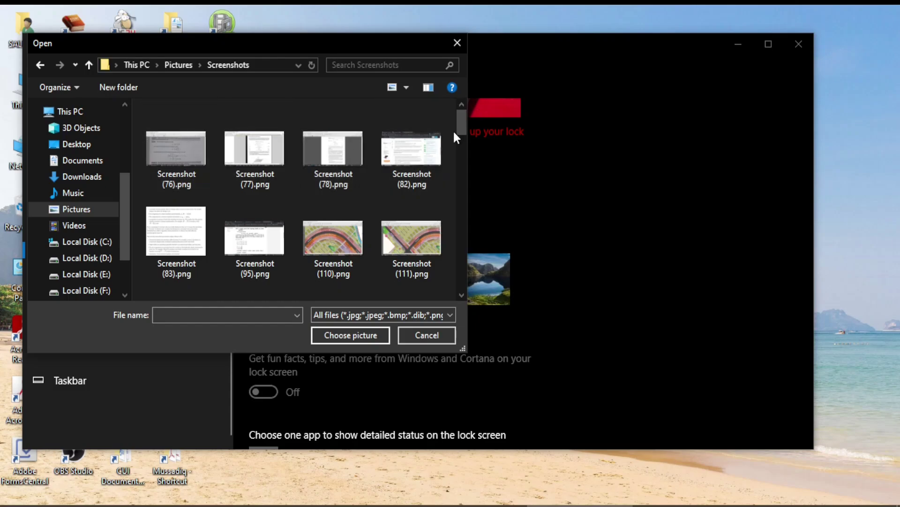
{"action": "left_click_drag", "start_coordinate": [460, 119], "coordinate": [461, 281]}
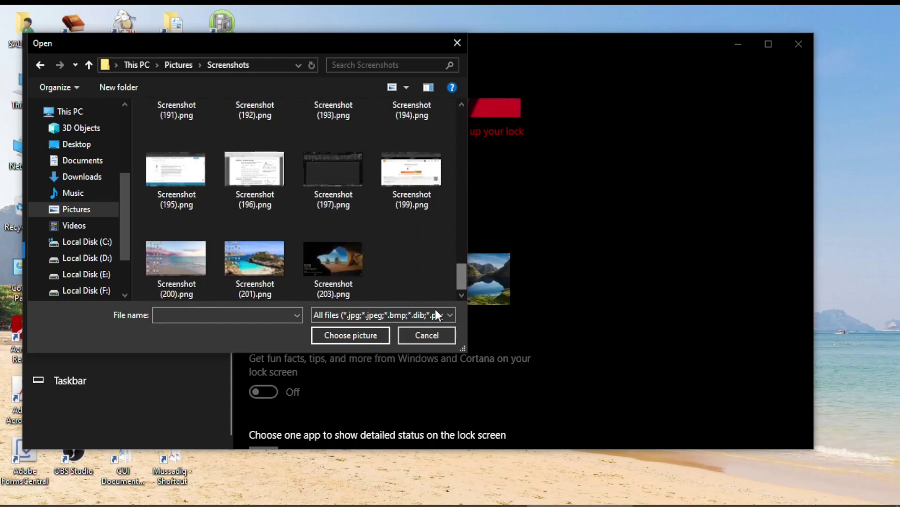
{"action": "left_click", "coordinate": [427, 336]}
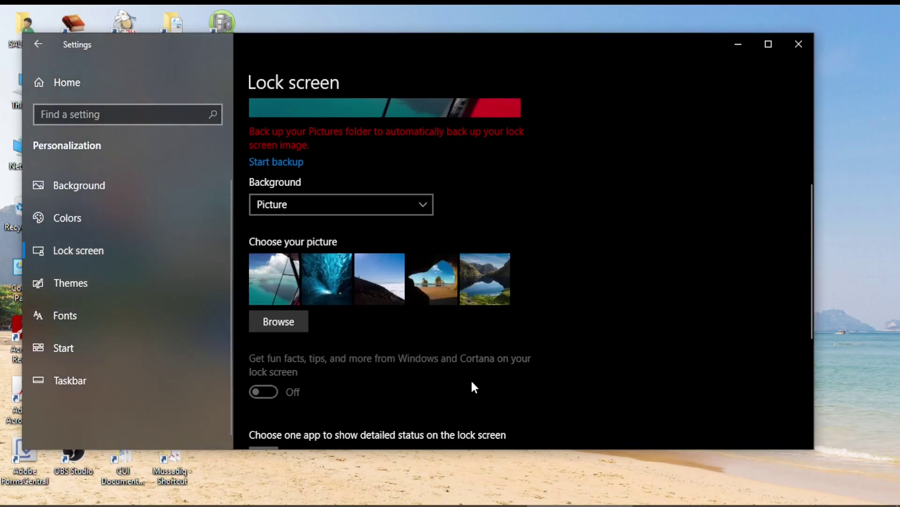
Keep Weather and more as the lock screen's detailed-status app, with Mail and Skype for quick status
{"action": "scroll", "coordinate": [471, 379], "scroll_direction": "down", "scroll_amount": 2}
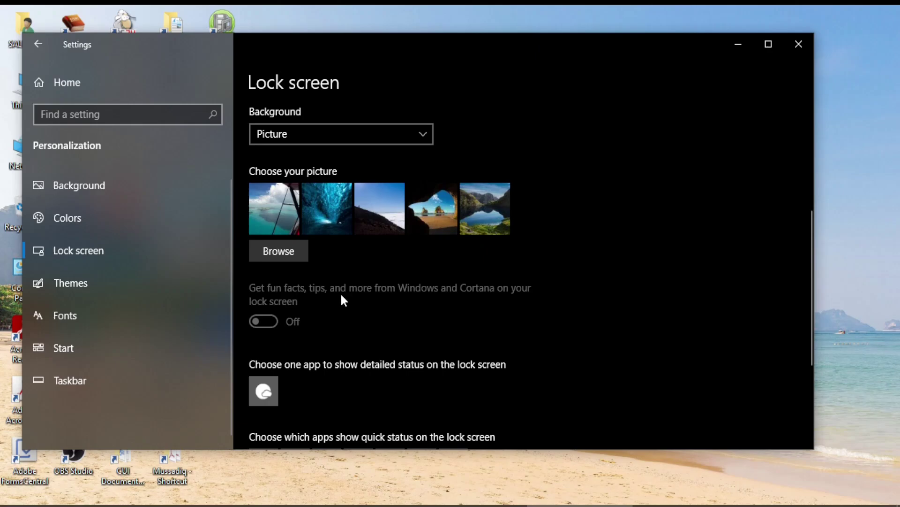
{"action": "scroll", "coordinate": [347, 307], "scroll_direction": "down", "scroll_amount": 3}
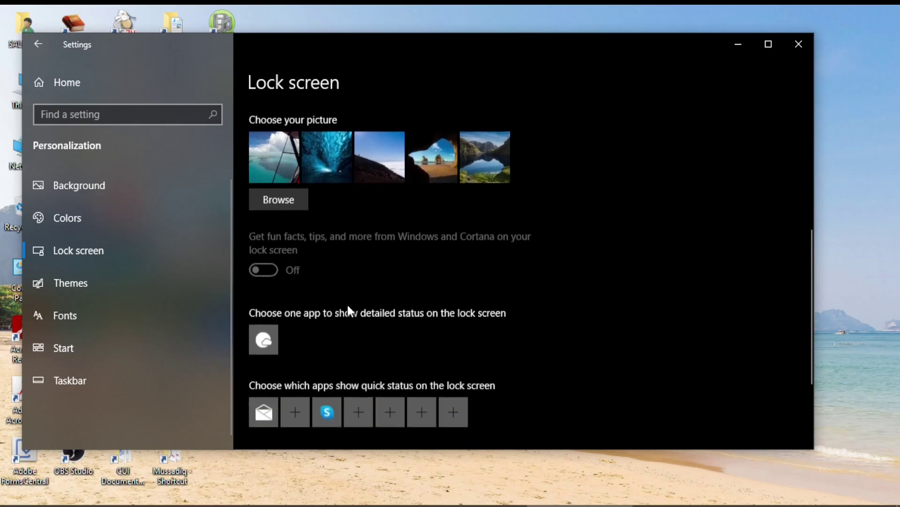
{"action": "scroll", "coordinate": [512, 280], "scroll_direction": "down", "scroll_amount": 2}
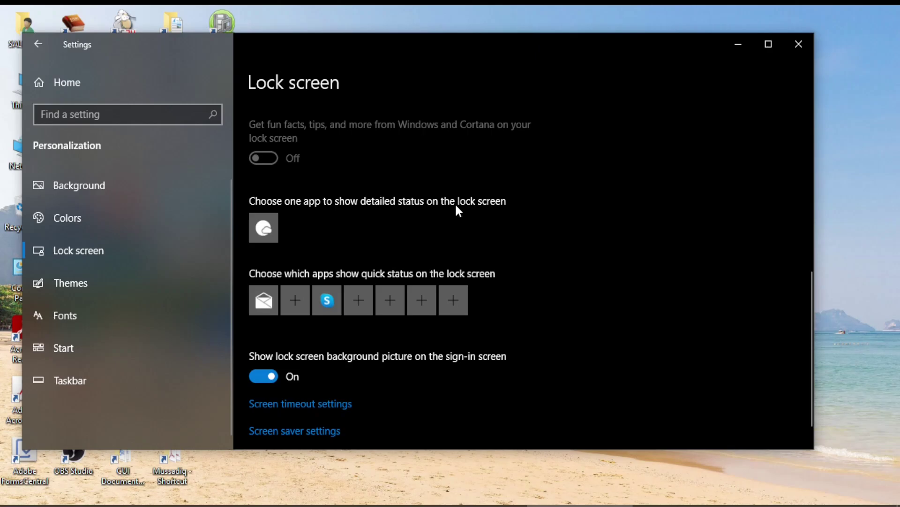
{"action": "left_click", "coordinate": [265, 229]}
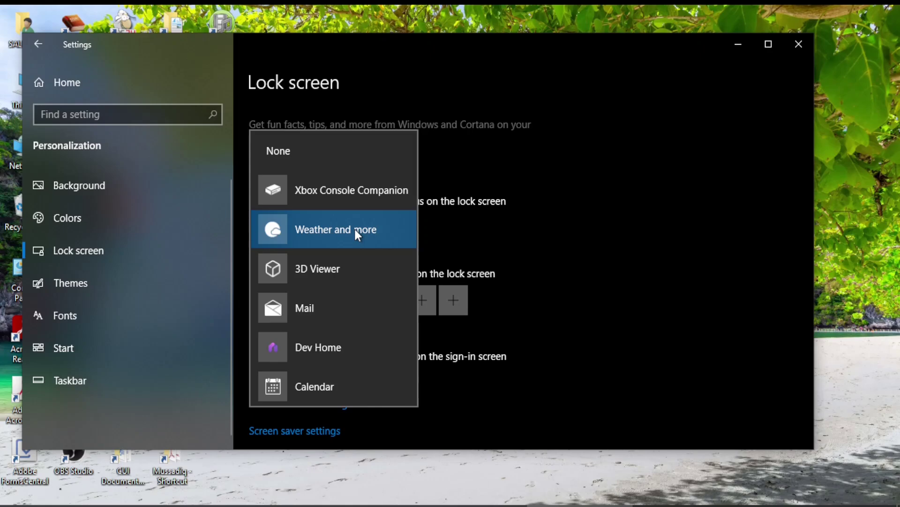
{"action": "left_click", "coordinate": [573, 286]}
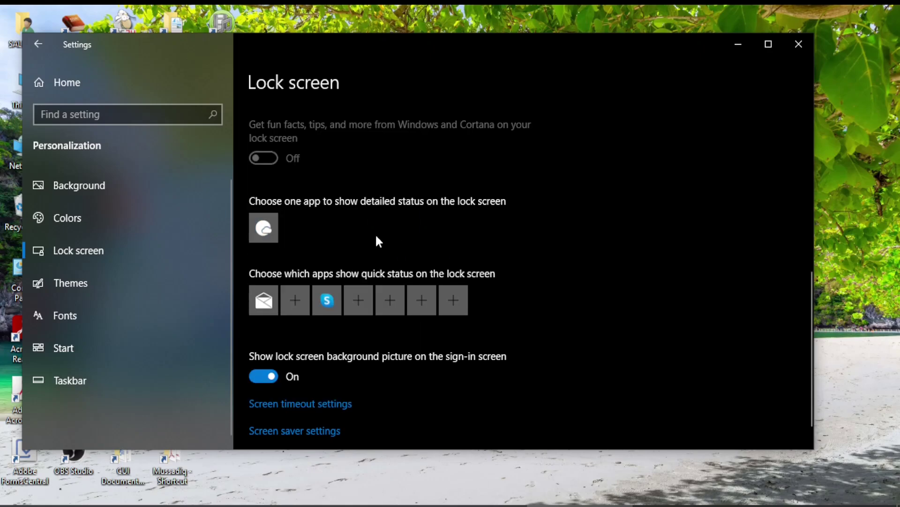
{"action": "scroll", "coordinate": [438, 235], "scroll_direction": "down", "scroll_amount": 1}
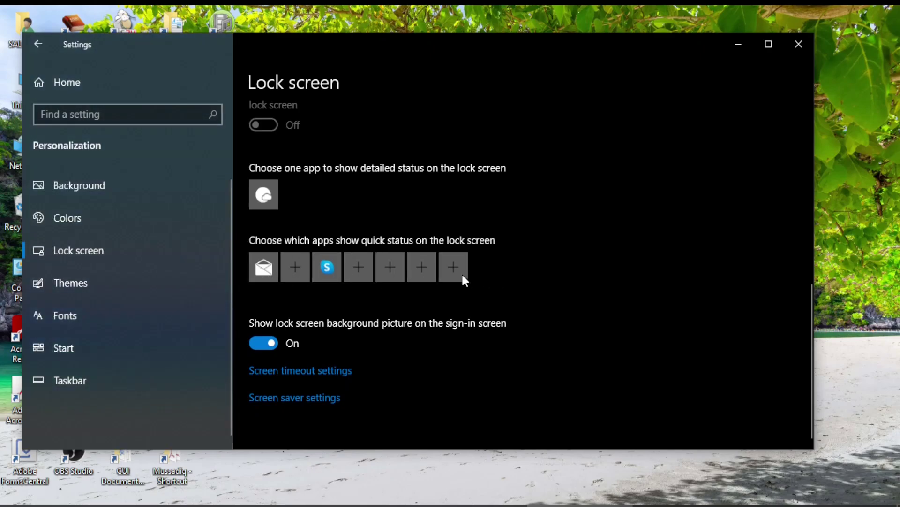
{"action": "left_click", "coordinate": [297, 265]}
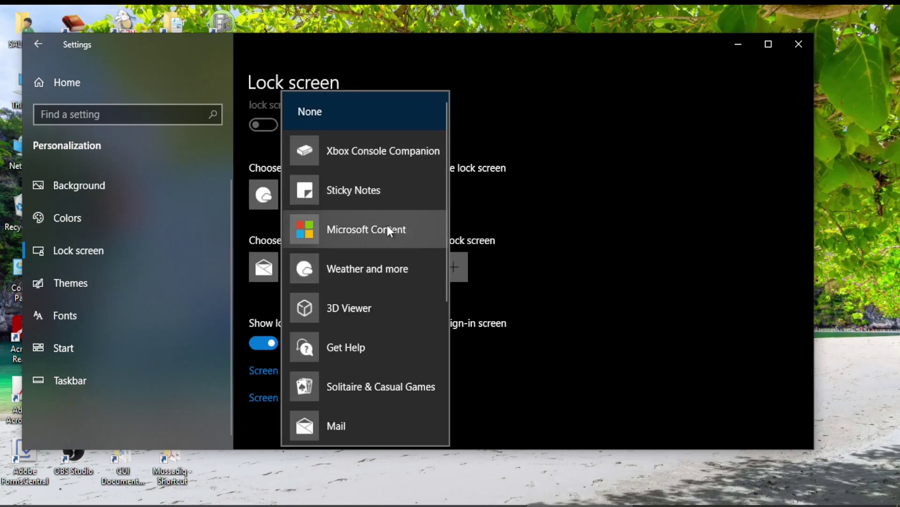
{"action": "left_click", "coordinate": [353, 190]}
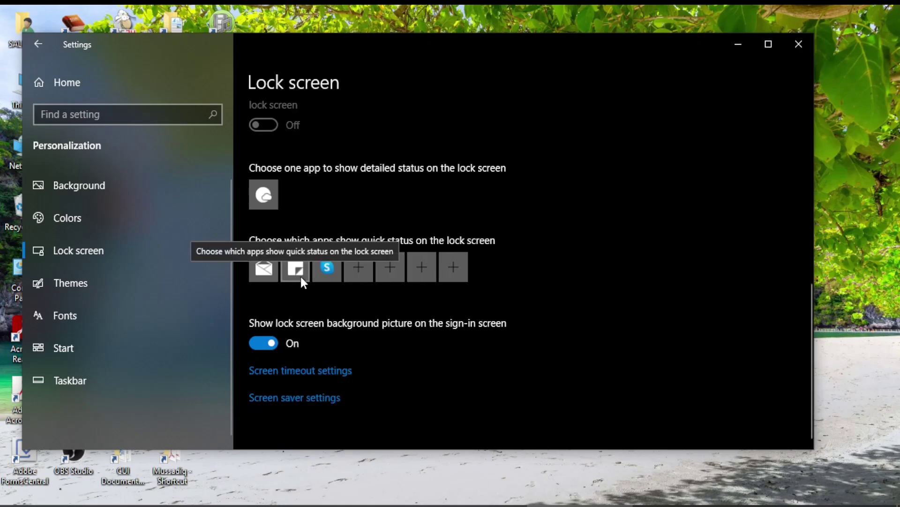
{"action": "left_click", "coordinate": [358, 272]}
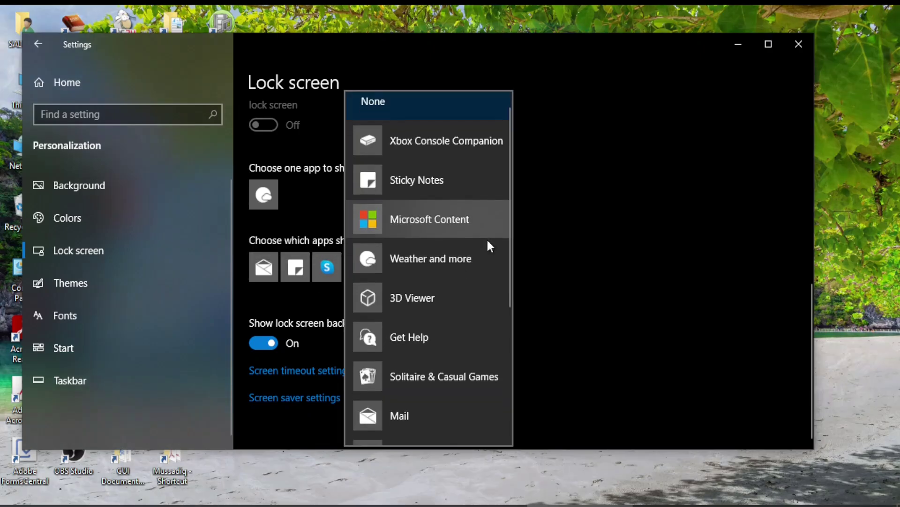
{"action": "scroll", "coordinate": [488, 241], "scroll_direction": "down", "scroll_amount": 5}
{"action": "scroll", "coordinate": [487, 242], "scroll_direction": "down", "scroll_amount": 1}
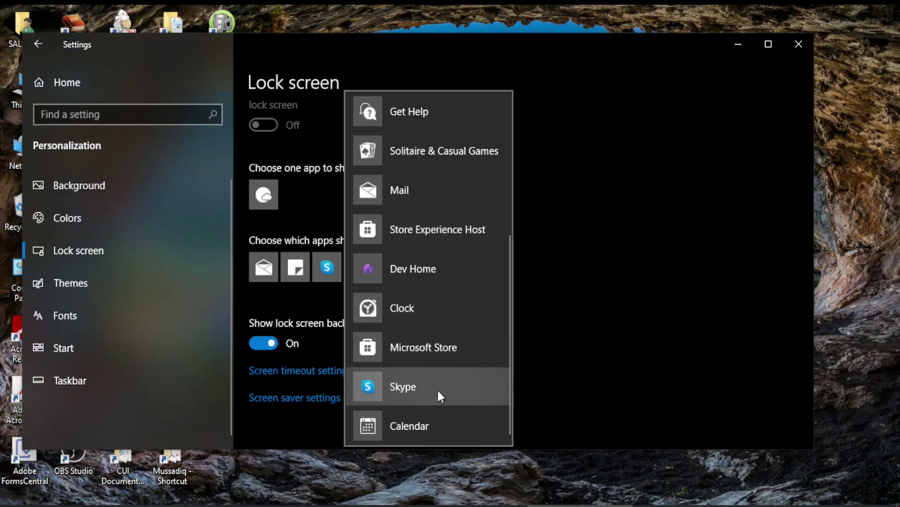
{"action": "left_click", "coordinate": [417, 347]}
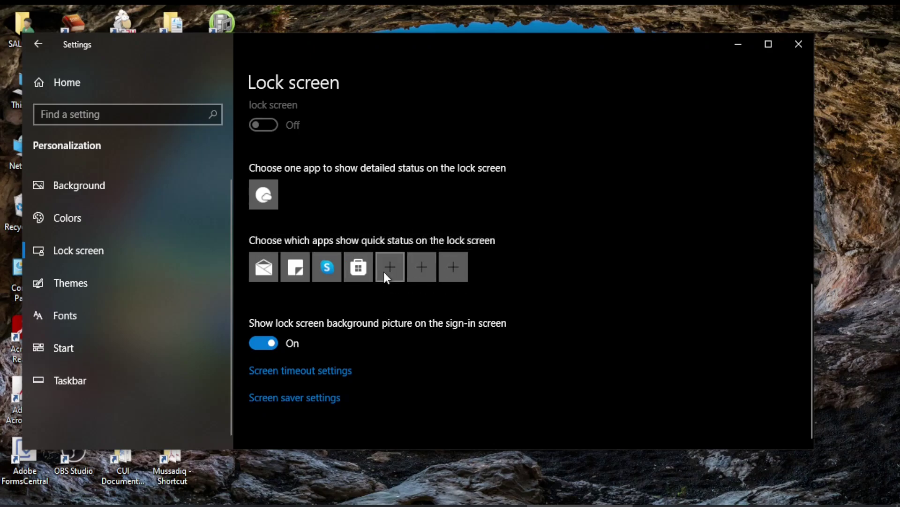
{"action": "left_click", "coordinate": [358, 269]}
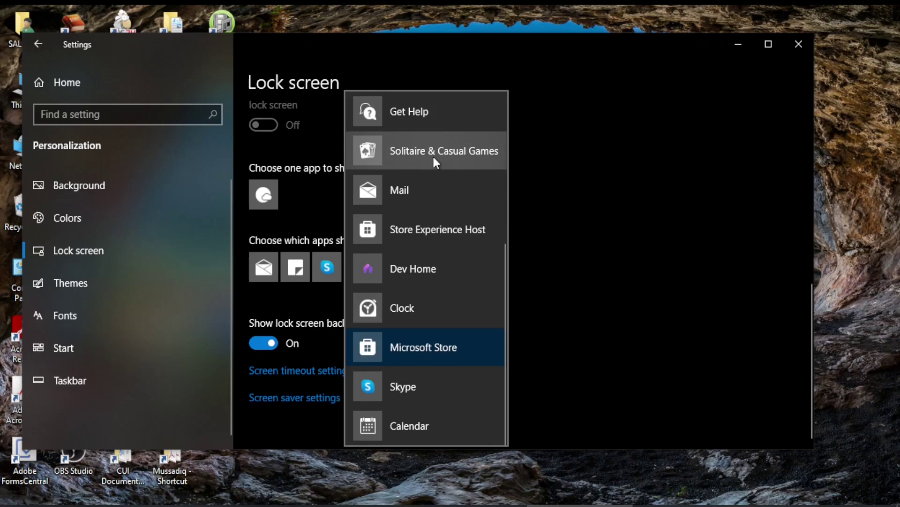
{"action": "scroll", "coordinate": [433, 154], "scroll_direction": "up", "scroll_amount": 5}
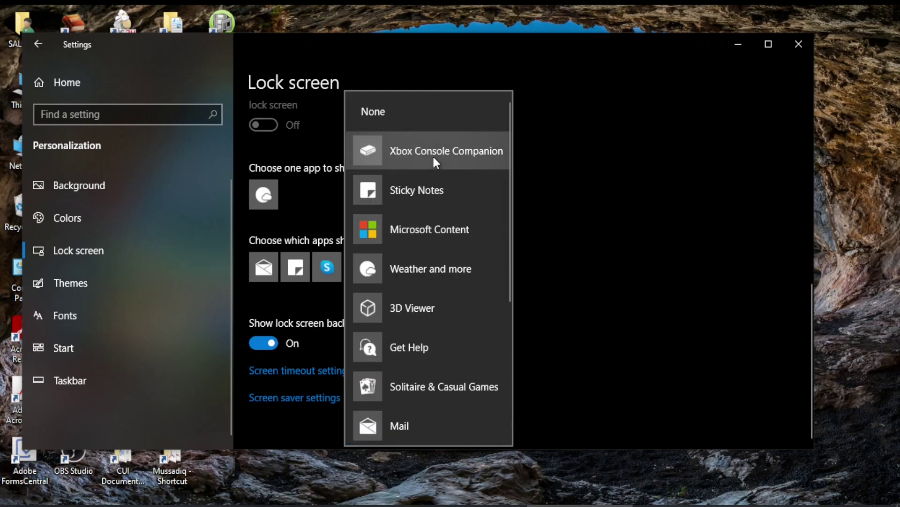
{"action": "left_click", "coordinate": [369, 113]}
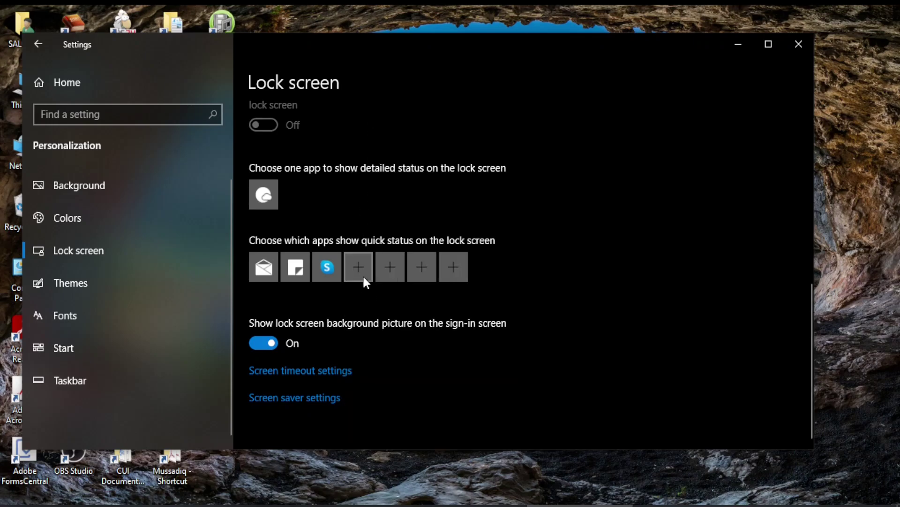
{"action": "left_click", "coordinate": [295, 277]}
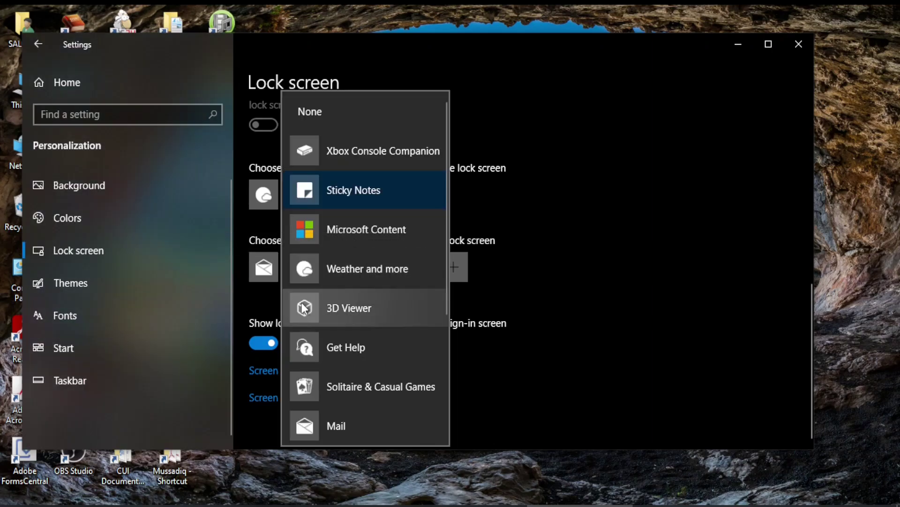
{"action": "left_click", "coordinate": [323, 111]}
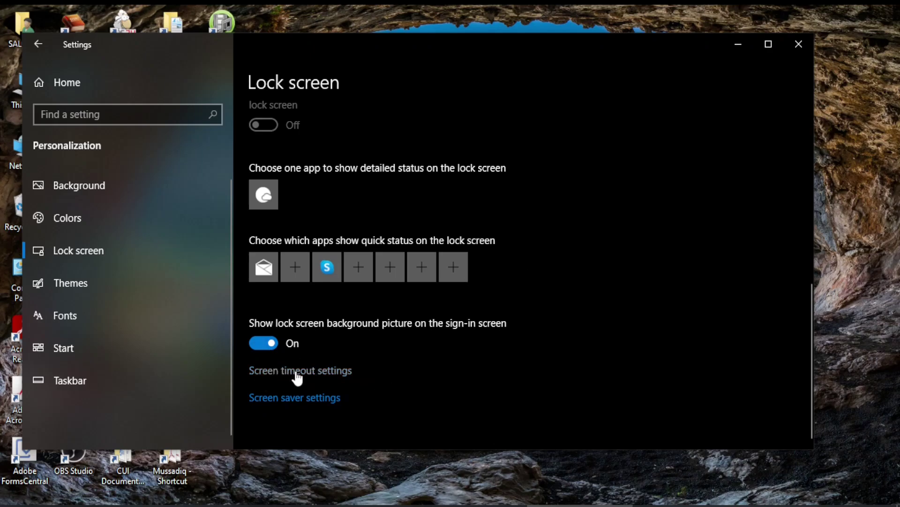
{"action": "left_click", "coordinate": [323, 374]}
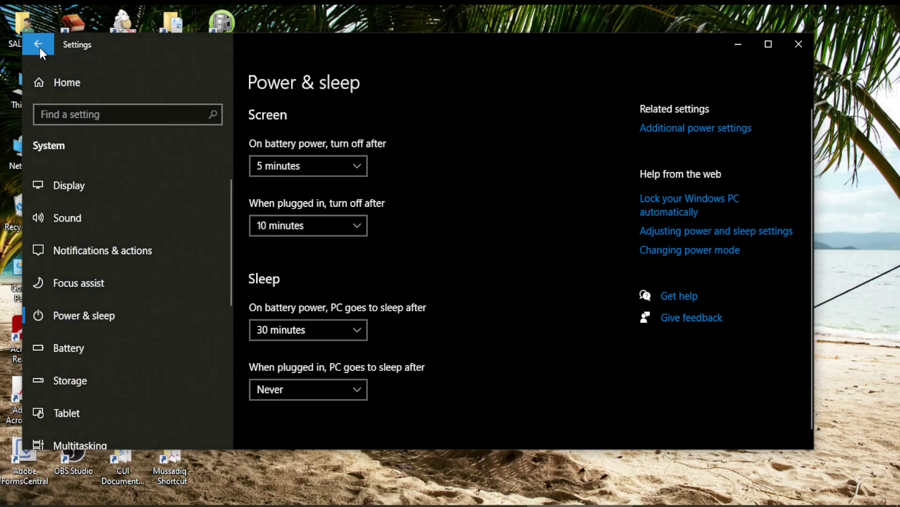
From the Lock screen page, keep the screen saver at (None) and close Screen Saver Settings with OK
{"action": "left_click", "coordinate": [38, 46]}
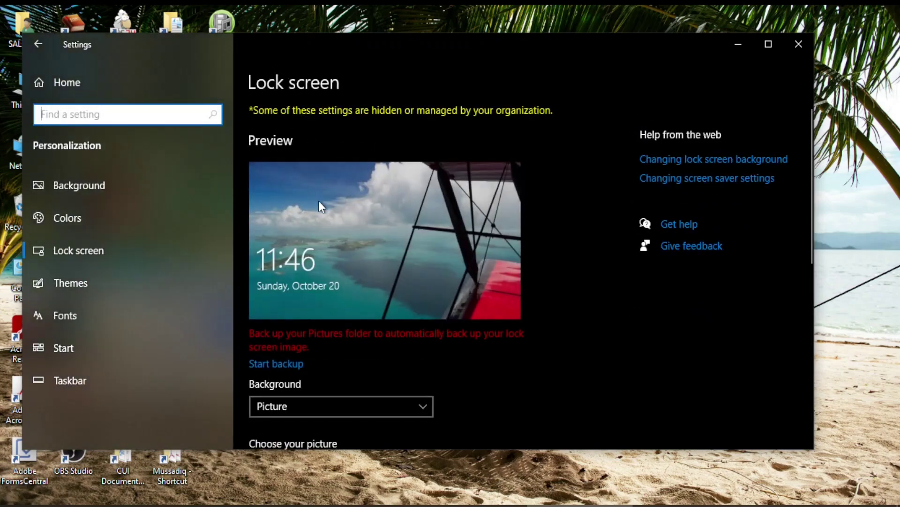
{"action": "scroll", "coordinate": [607, 286], "scroll_direction": "down", "scroll_amount": 10}
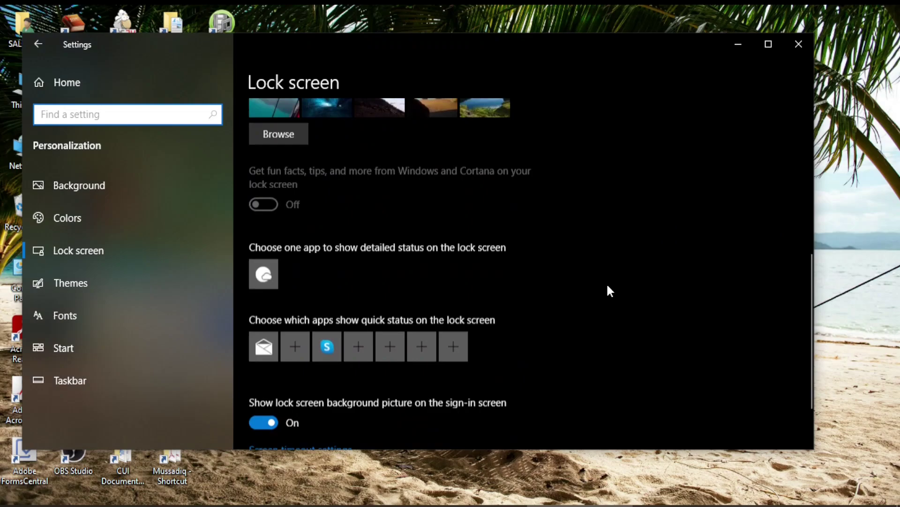
{"action": "scroll", "coordinate": [608, 286], "scroll_direction": "down", "scroll_amount": 1}
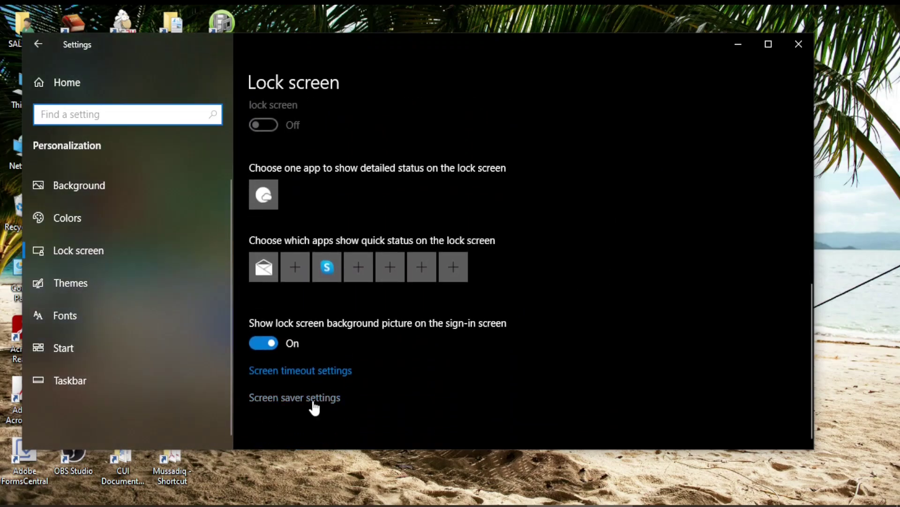
{"action": "left_click", "coordinate": [314, 398]}
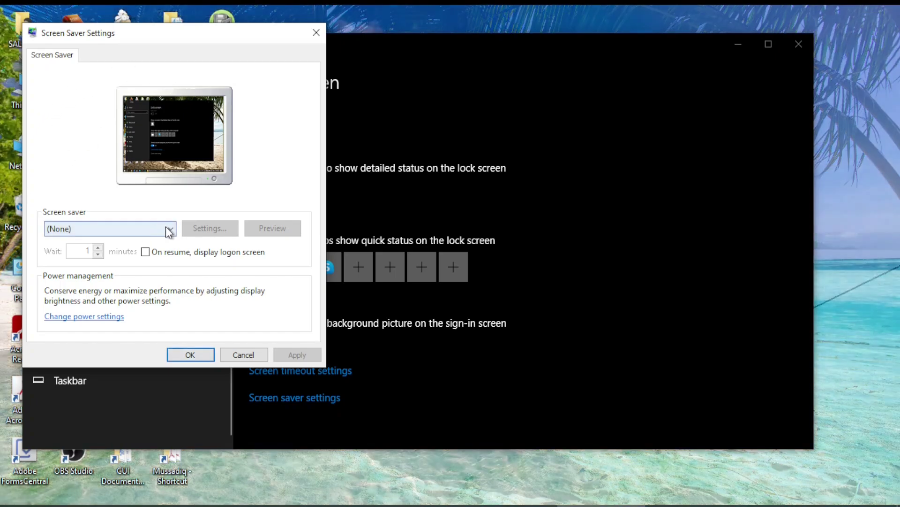
{"action": "left_click", "coordinate": [167, 227]}
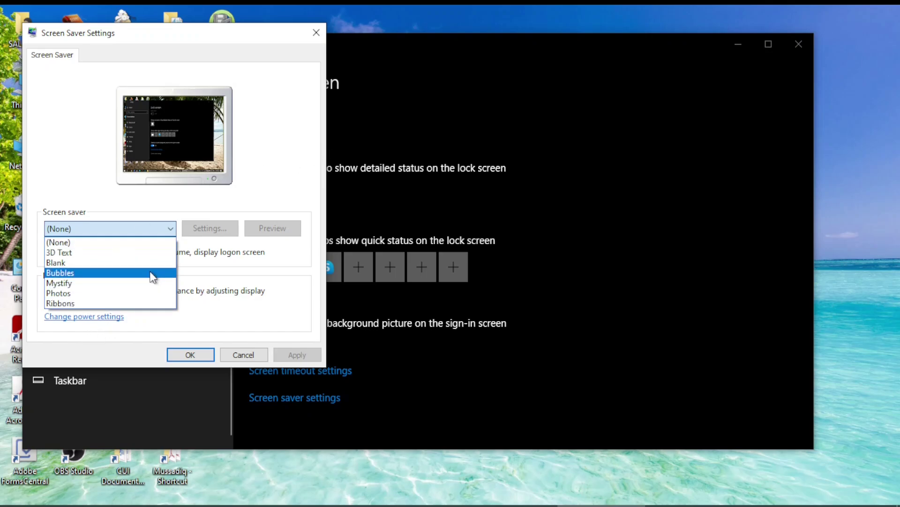
{"action": "left_click", "coordinate": [271, 164]}
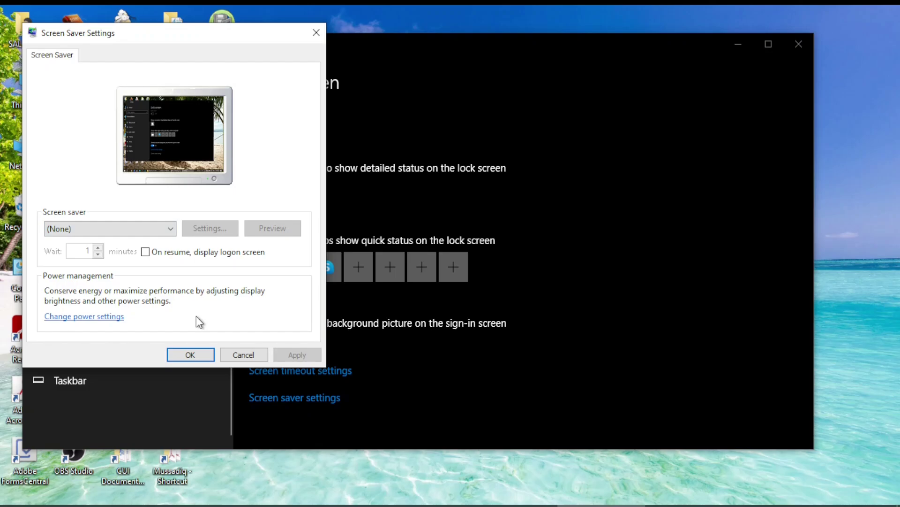
{"action": "left_click", "coordinate": [239, 356]}
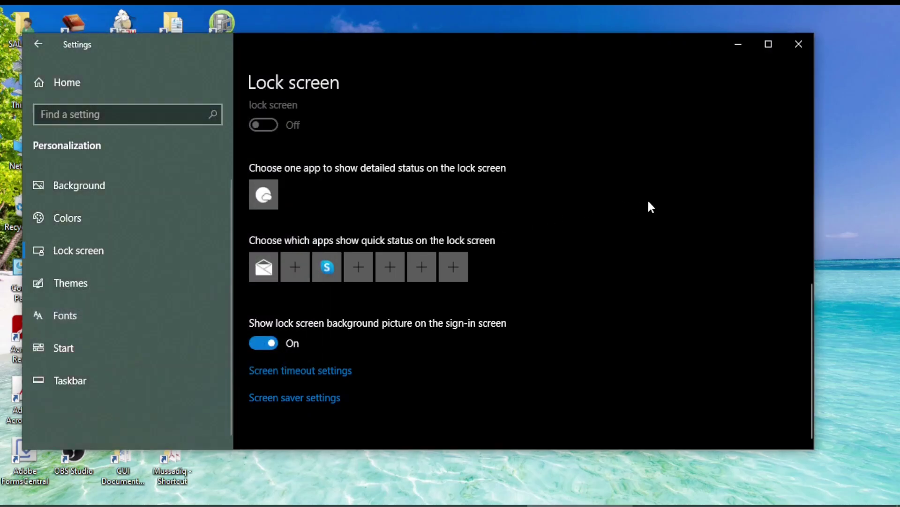